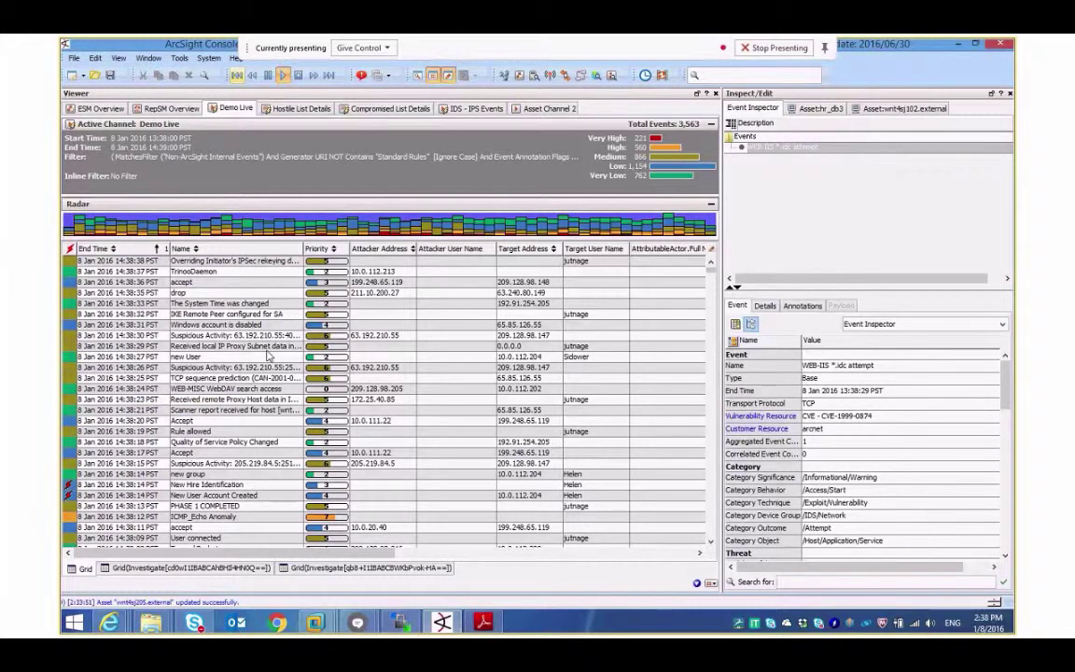
Step: Show the first Investigate channel's 613 events, mostly accepts from 199.248.65.119 to 209.128.98.148
drag(325, 552, 642, 549)
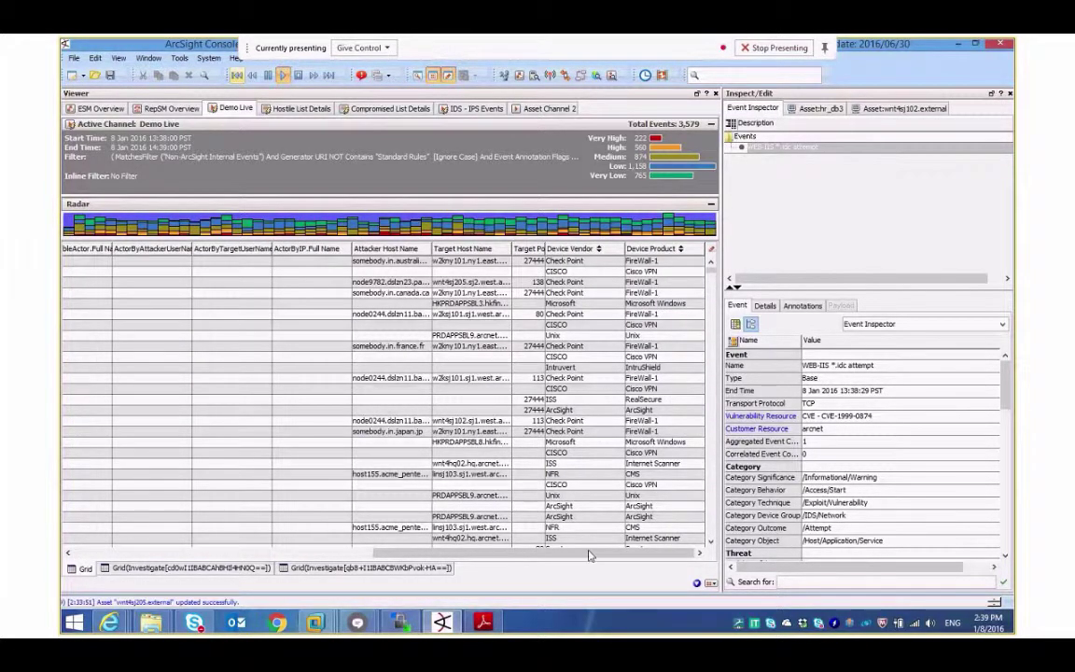
drag(588, 555, 268, 565)
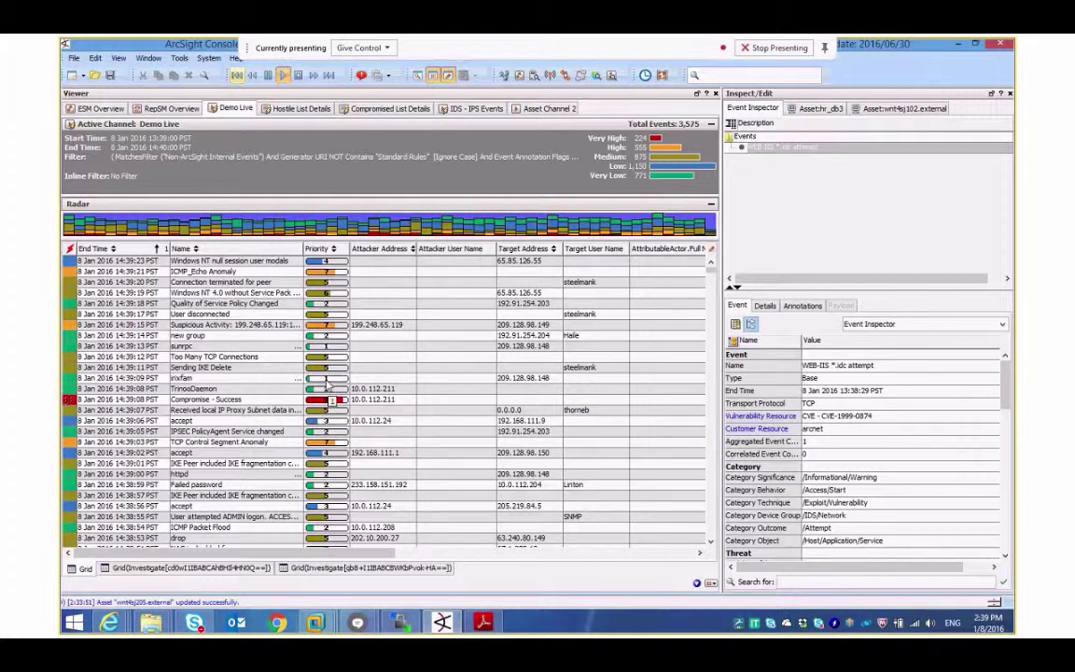
click(215, 569)
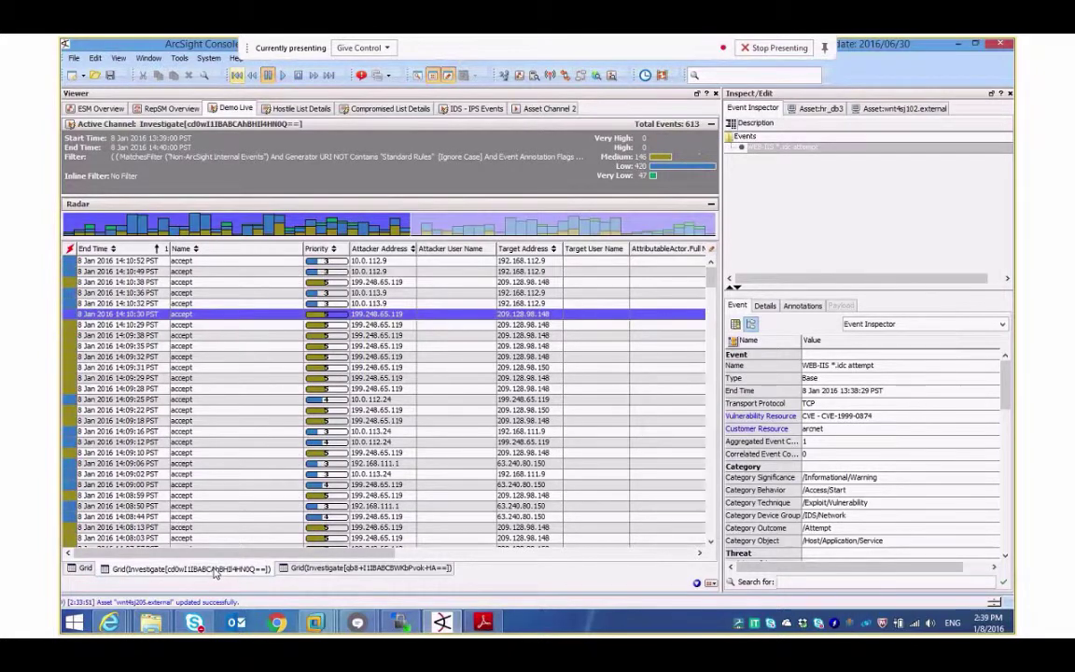
Step: Inspect the 14:10:30 accept event's Threat section: severity, relevance, asset criticality 10, and priority 5
click(254, 320)
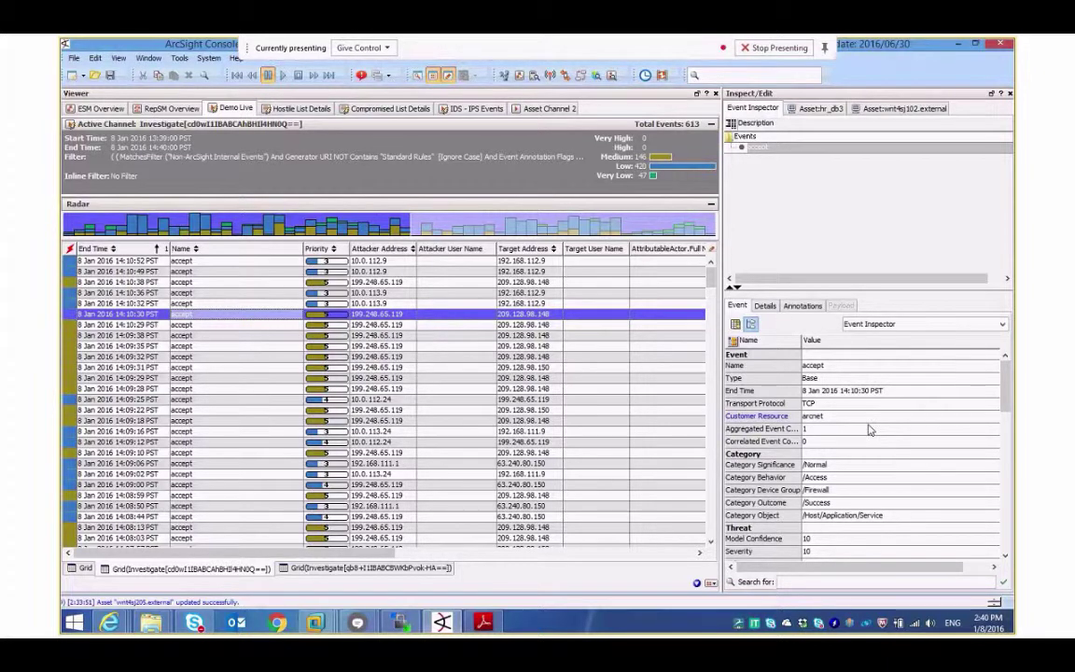
scroll(869, 429, down, 2)
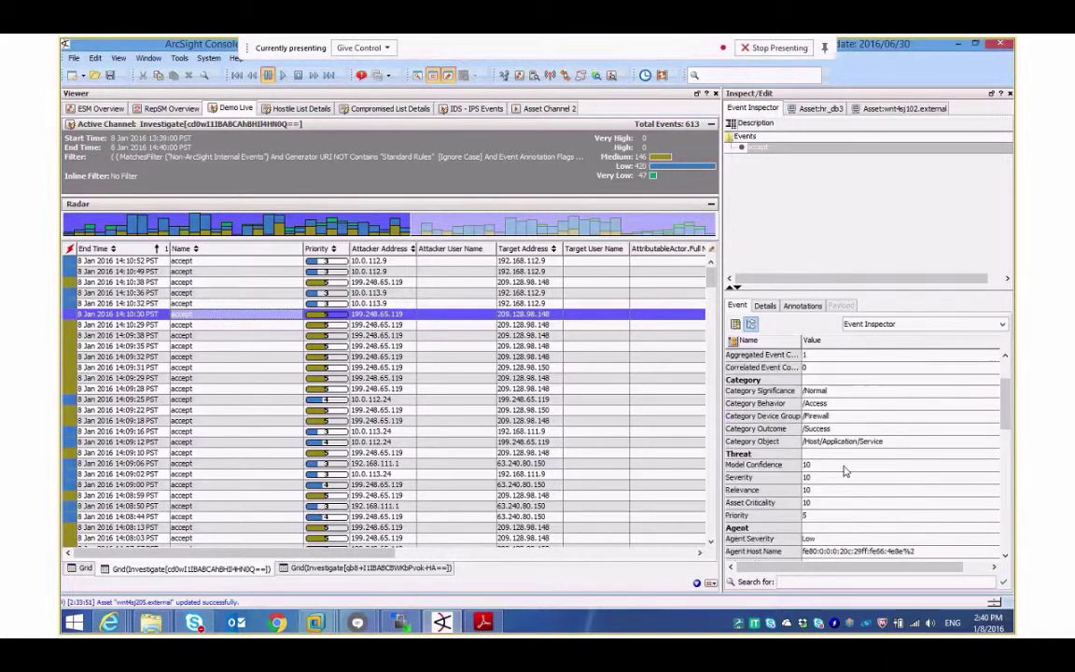
click(810, 515)
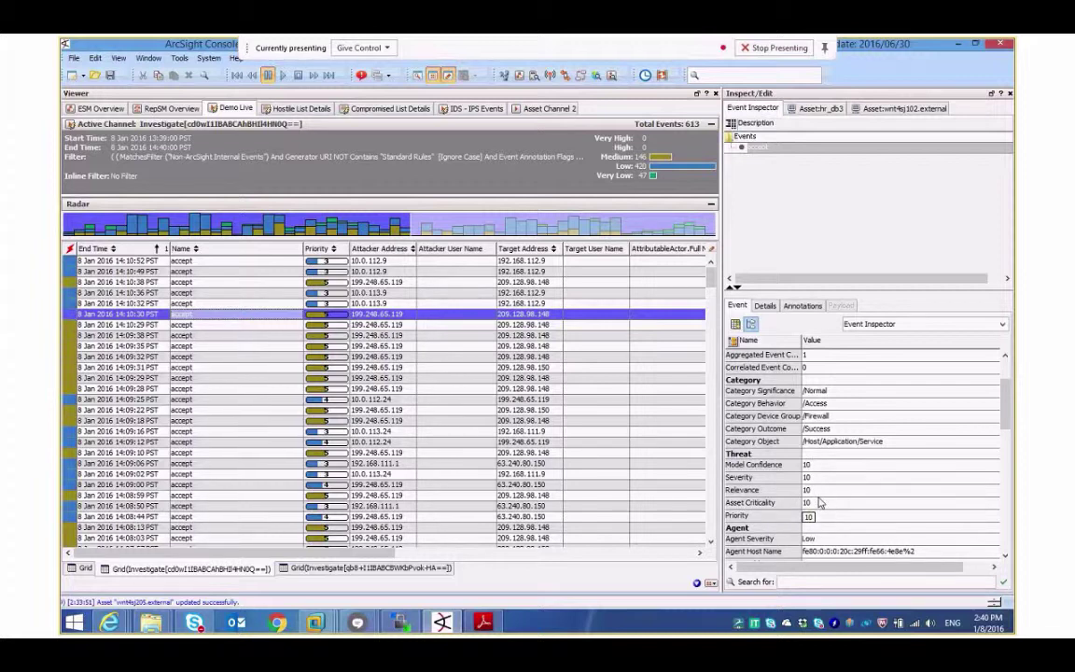
key(Escape)
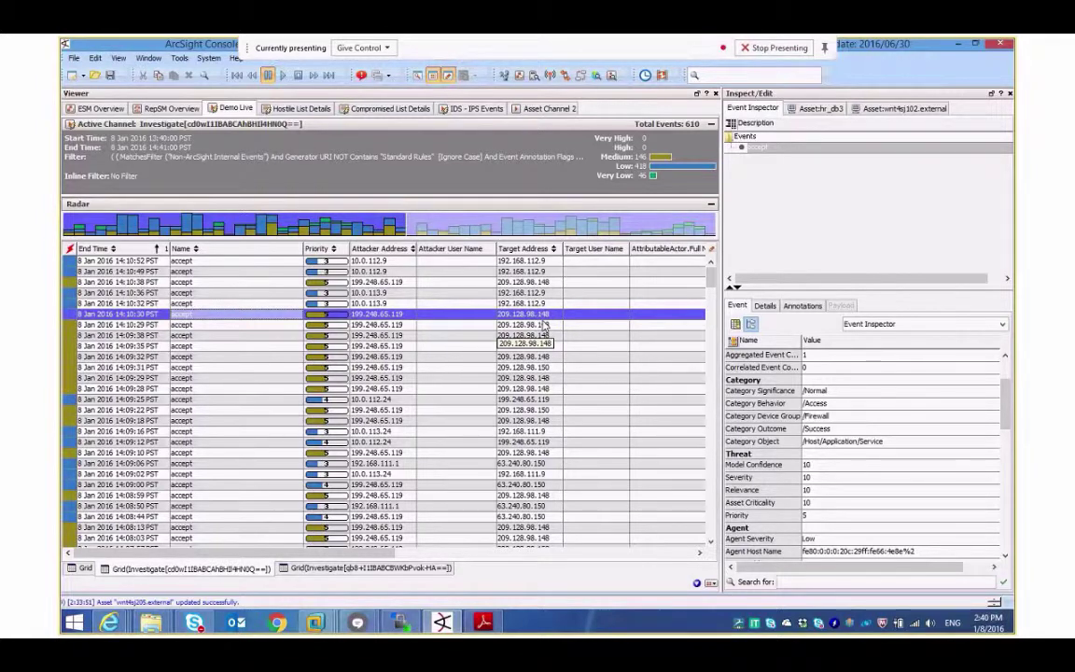
click(308, 108)
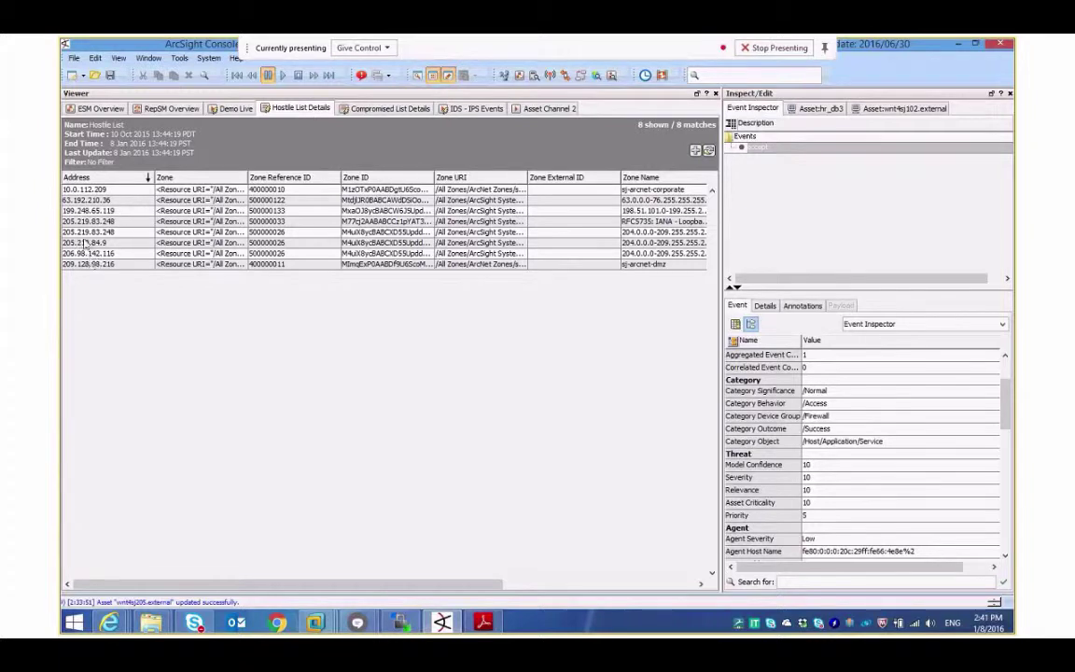
click(396, 109)
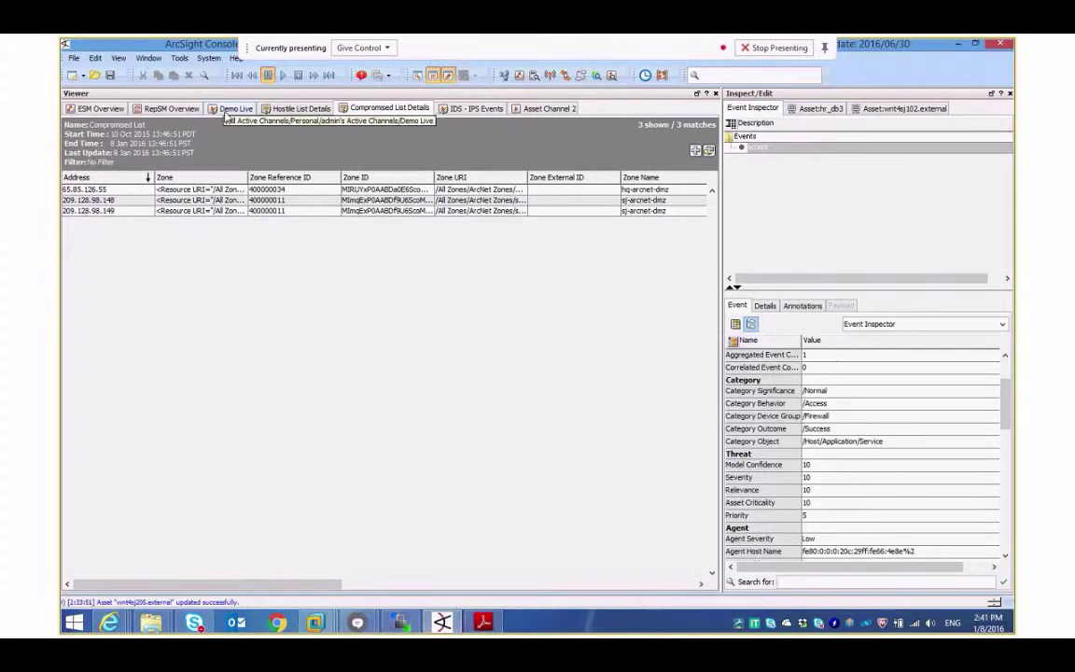
click(233, 108)
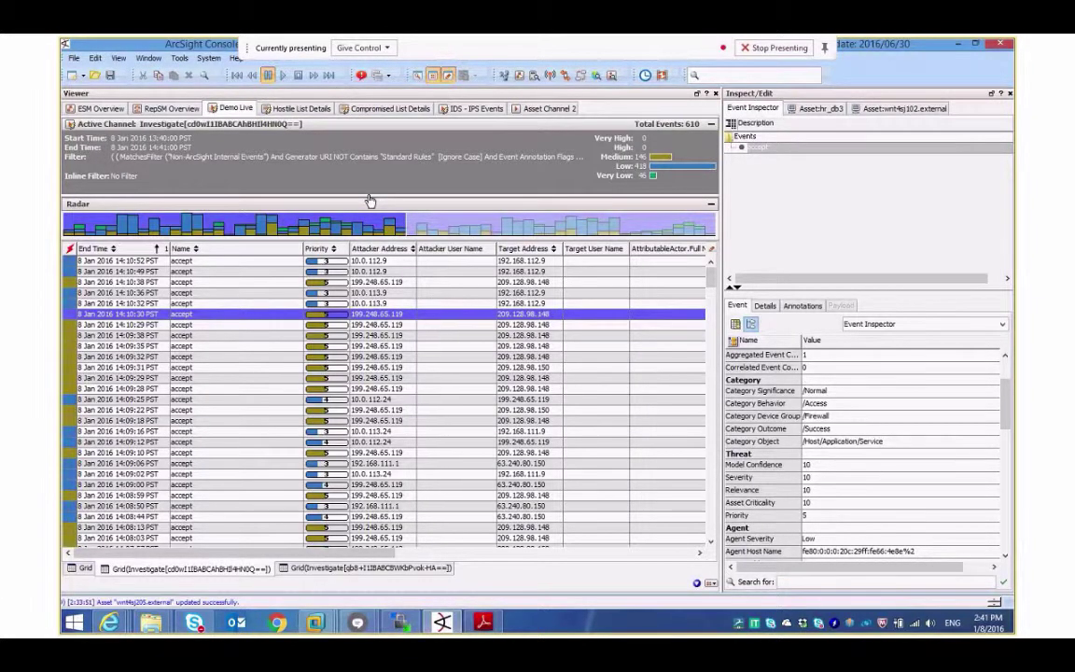
click(309, 108)
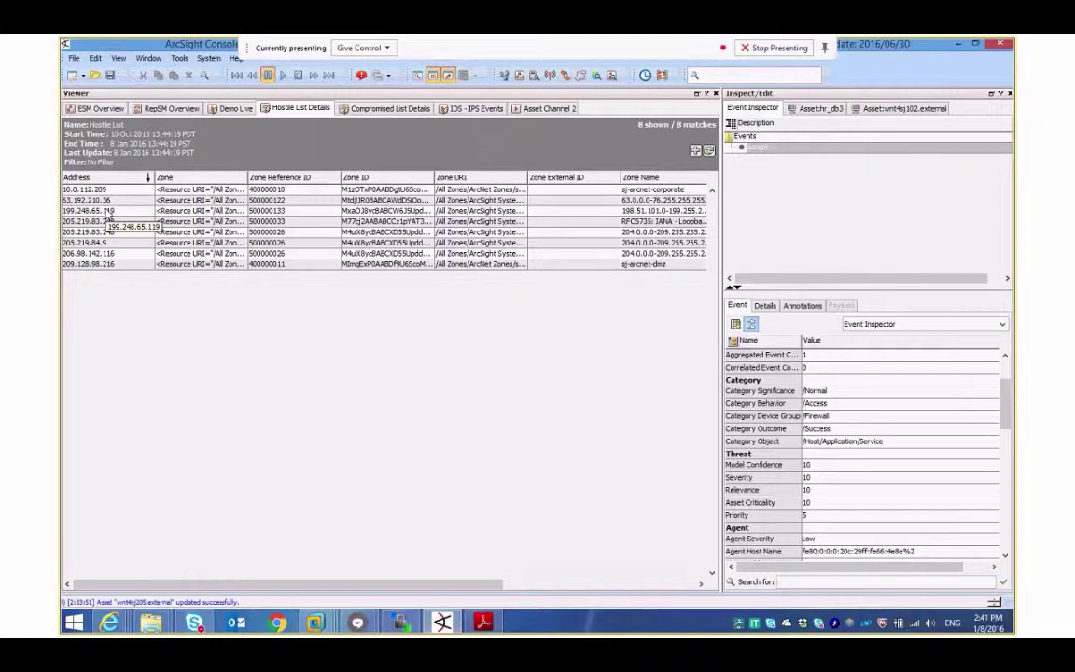
click(245, 108)
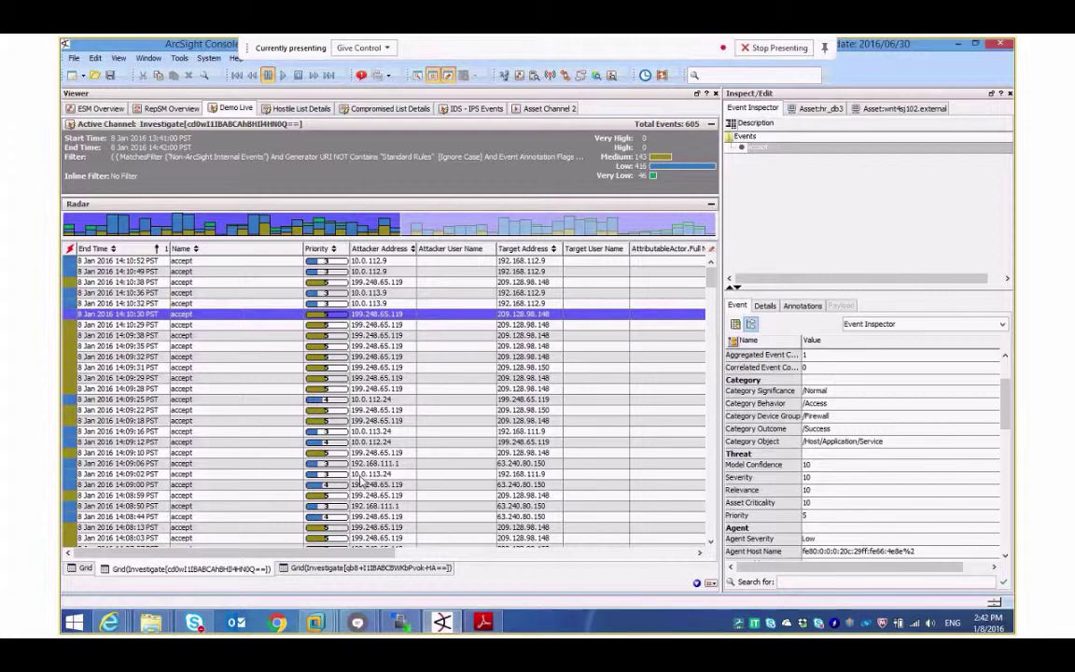
Step: Open the DOS Teardrop investigation, inspect its first event, and widen the Name column
click(361, 568)
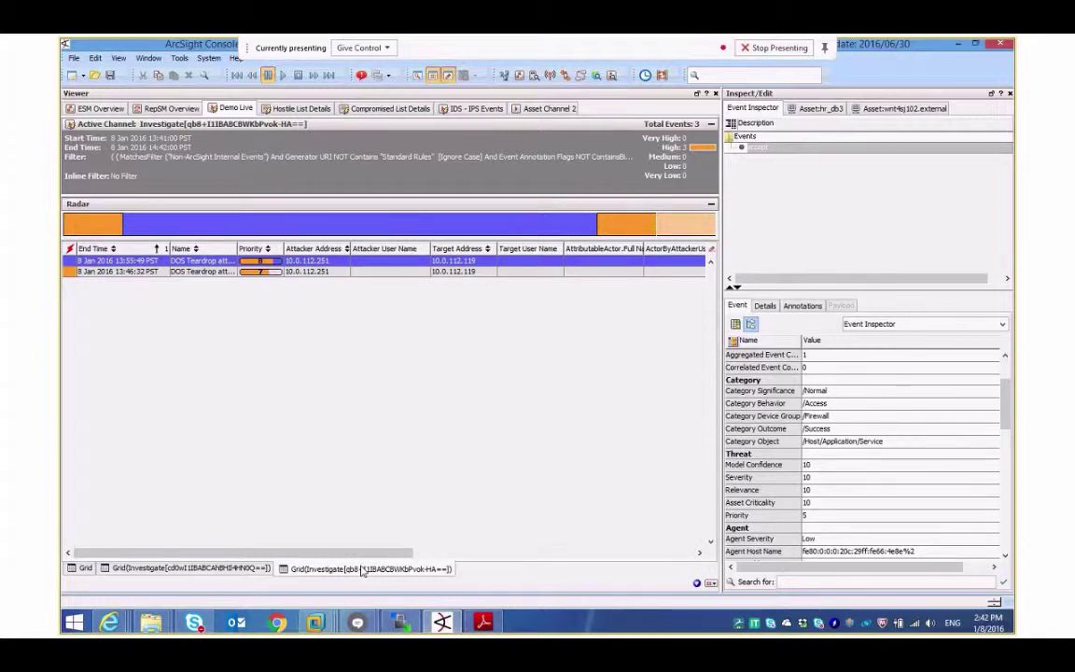
click(221, 261)
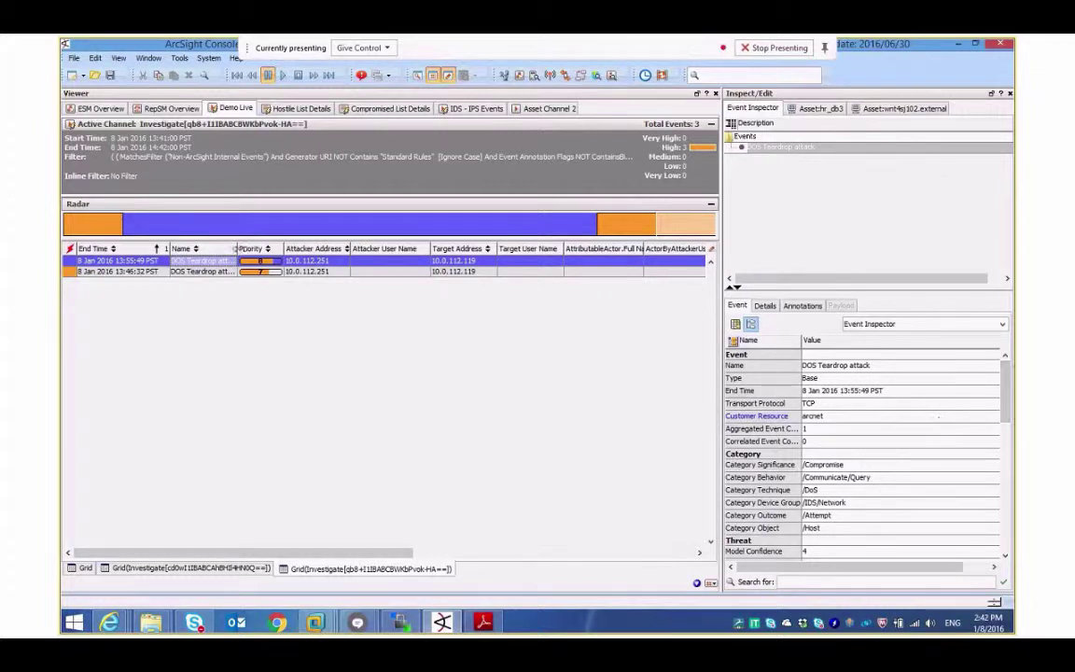
drag(235, 248, 253, 249)
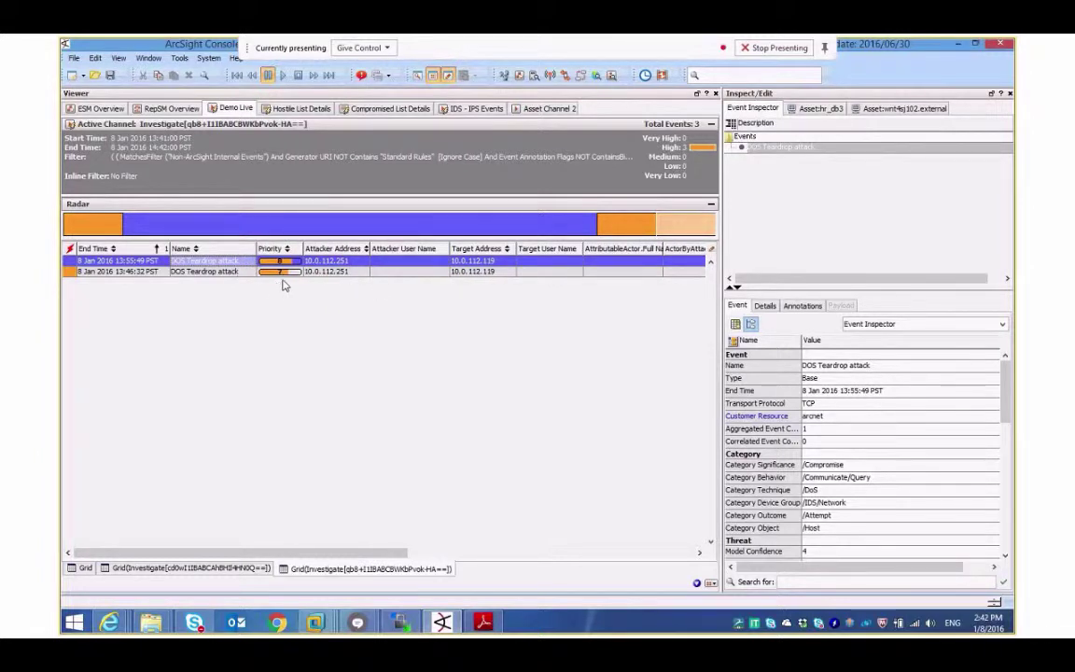
mouse_move(292, 272)
Step: Switch to IDS - IPS Events, view the full channel, then return to the six WEB-IIS *.idc attempt events
click(471, 109)
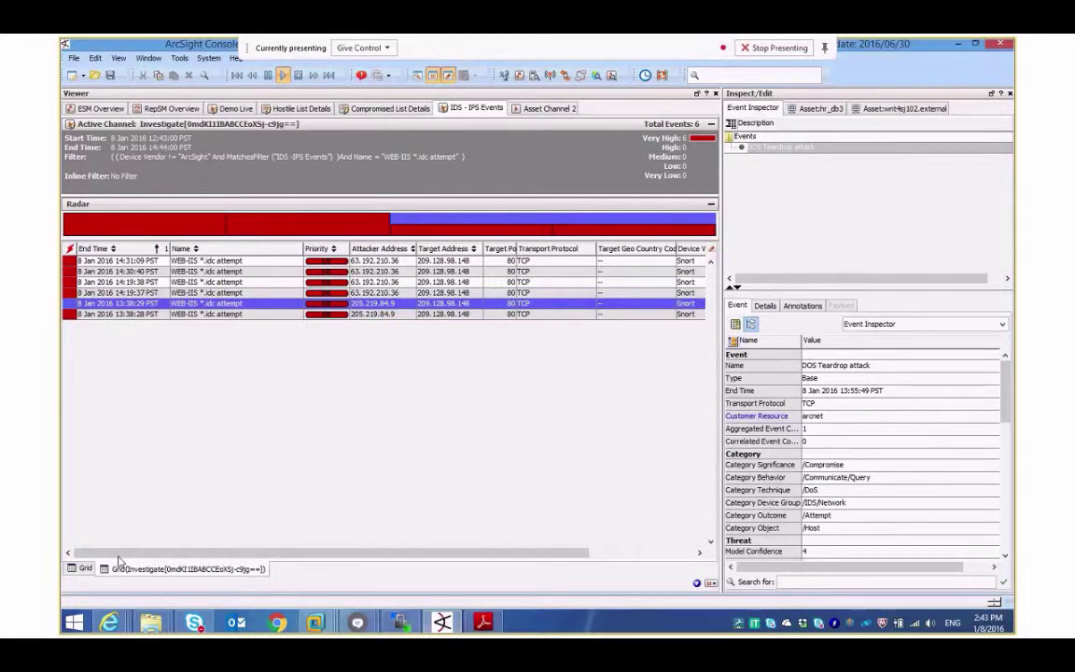
click(85, 568)
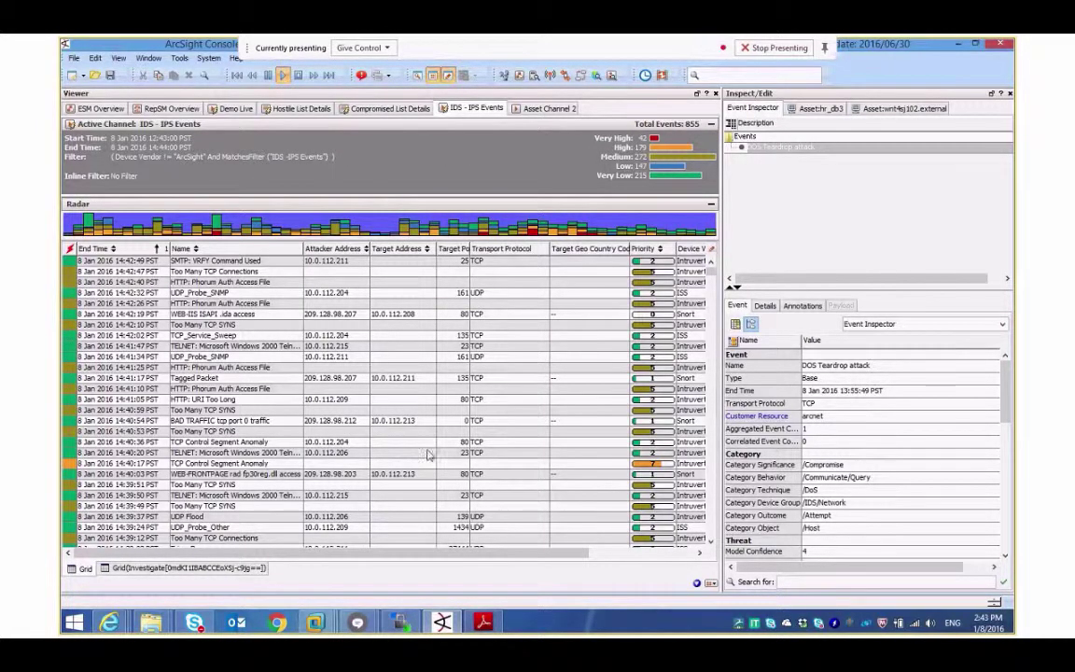
click(197, 570)
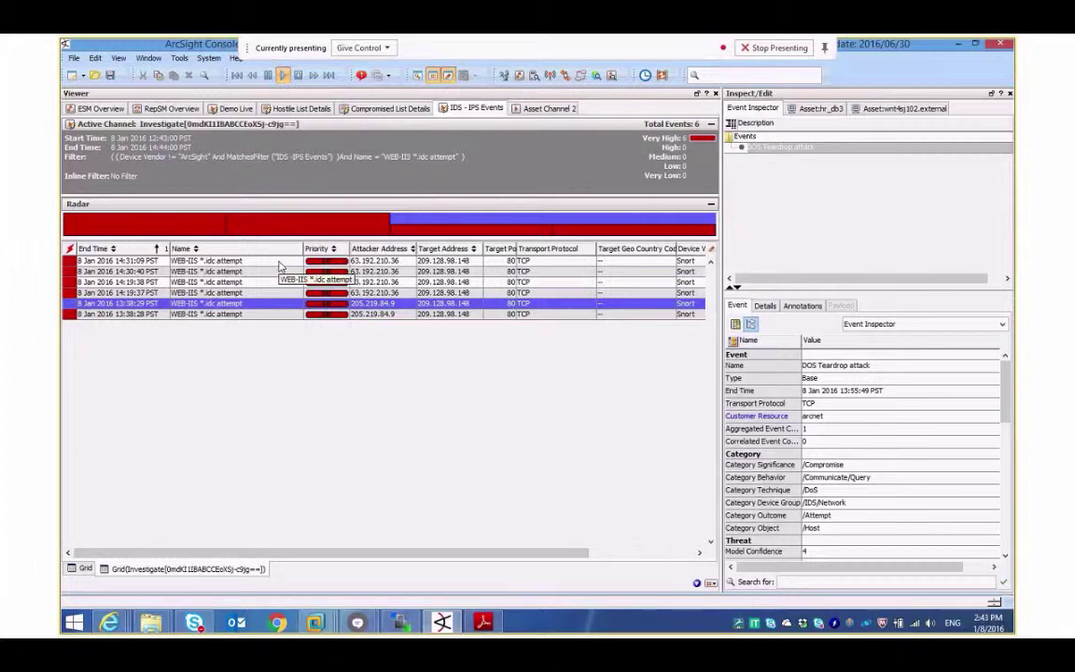
Step: Inspect the 13:38:29 WEB-IIS *.idc attempt event's details, focusing on its target fields
click(214, 308)
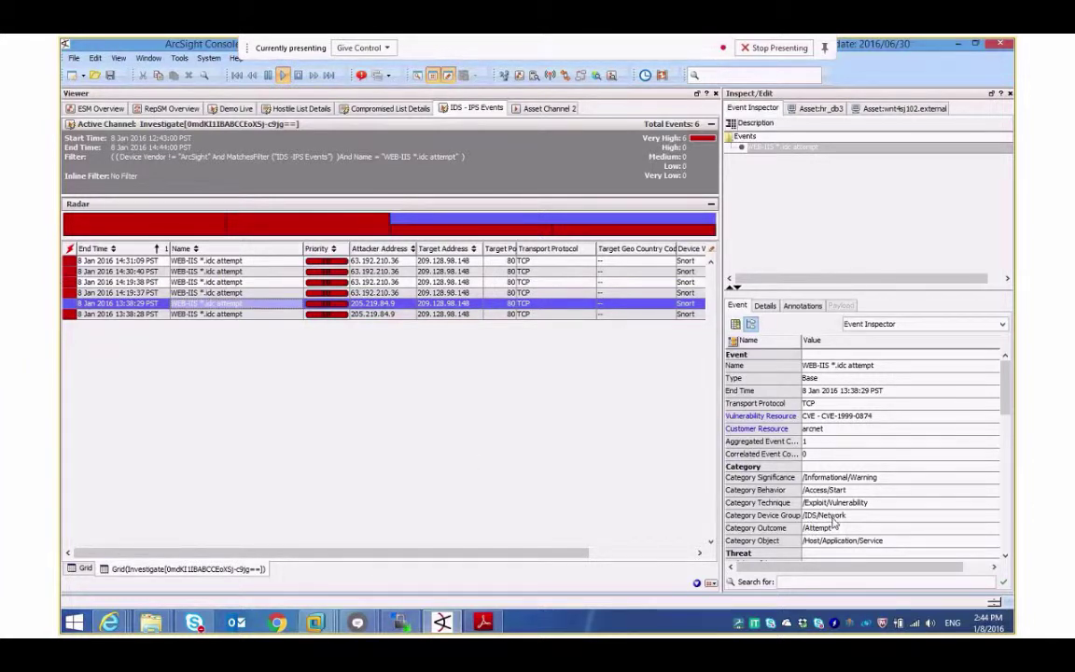
drag(1006, 406, 1010, 447)
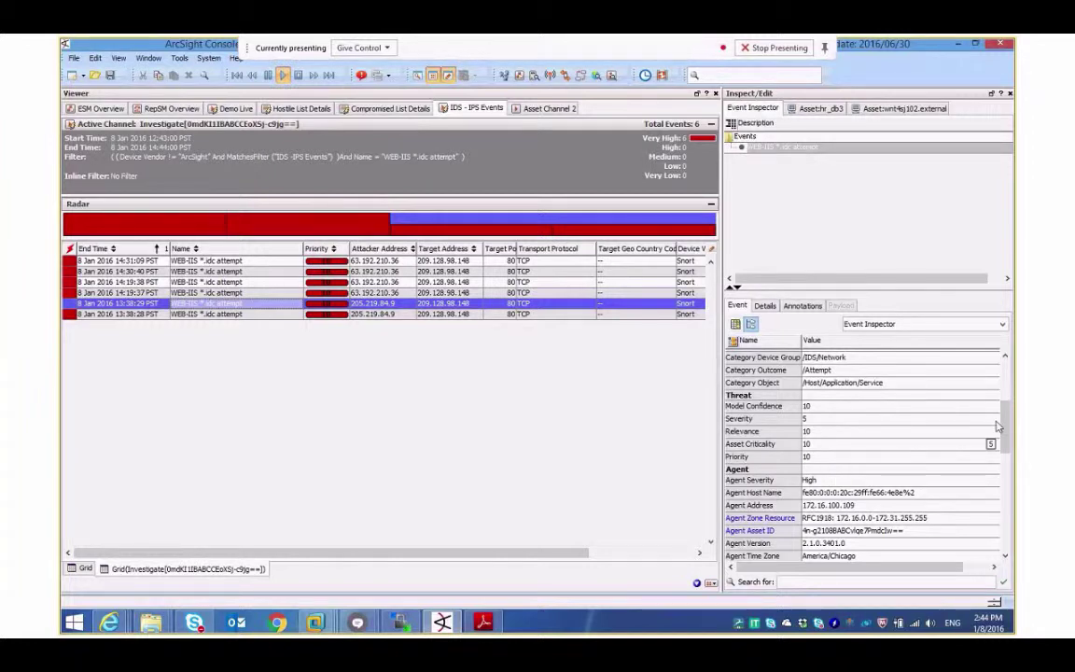
drag(1003, 425, 1010, 375)
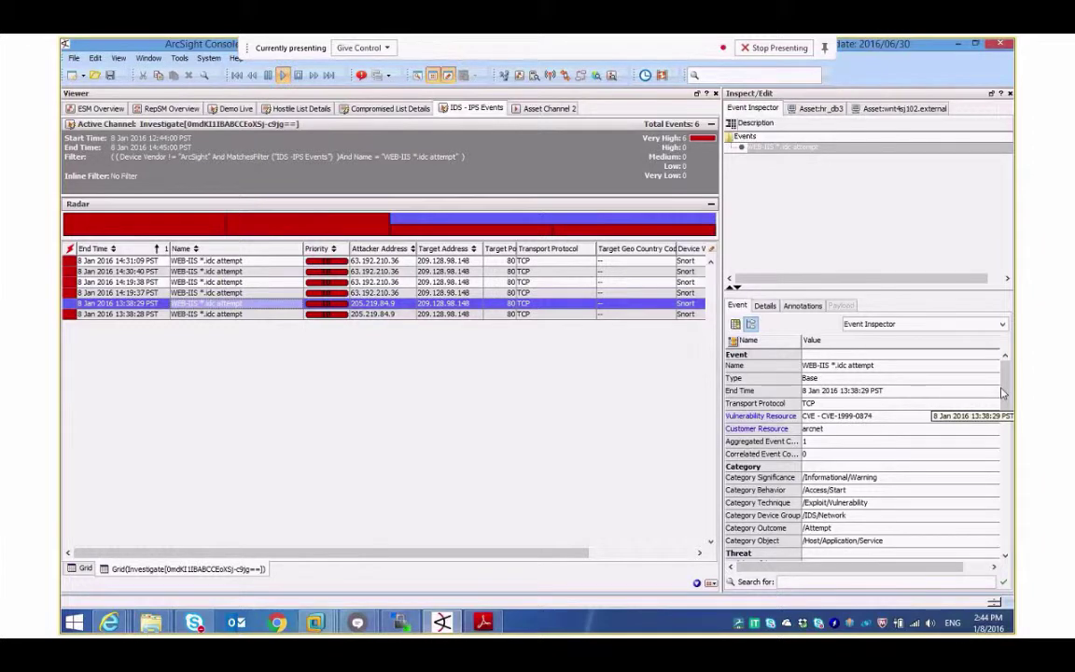
drag(1004, 387, 1015, 518)
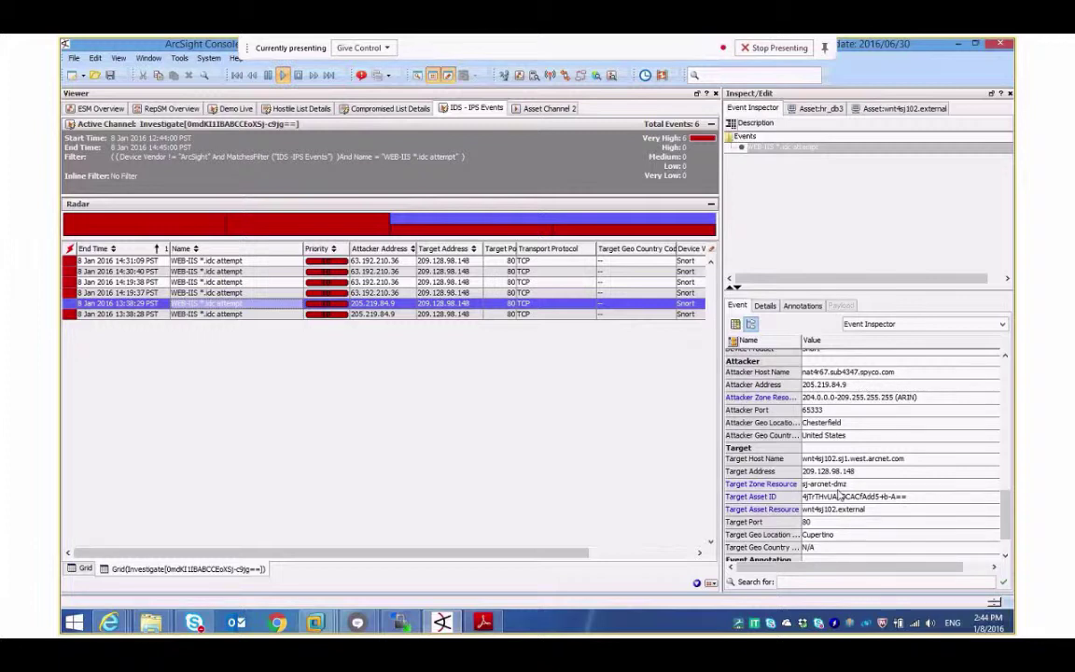
click(859, 449)
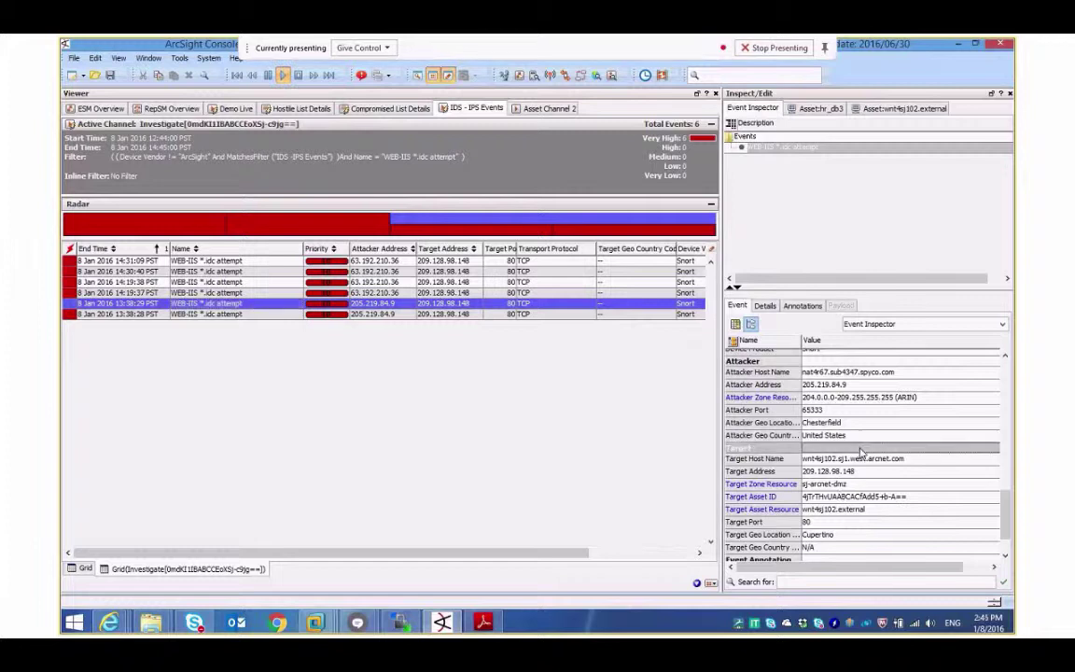
Step: Open target asset wnt4sj102.external and compare the event's CVE-1999-0874 with its Vulnerabilities list
double_click(763, 508)
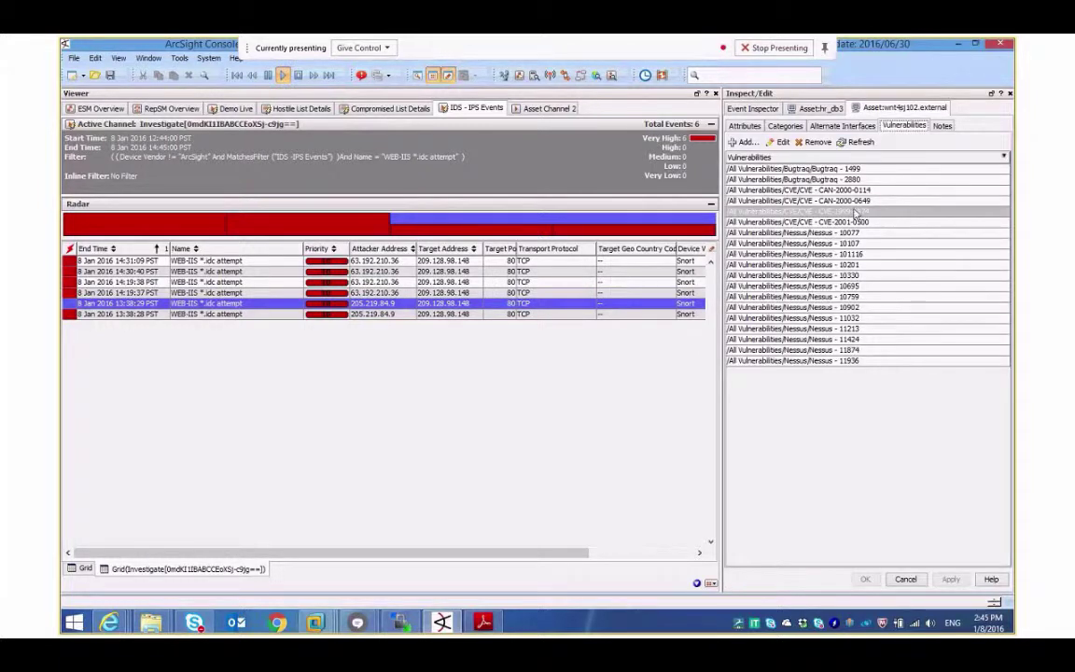
click(763, 109)
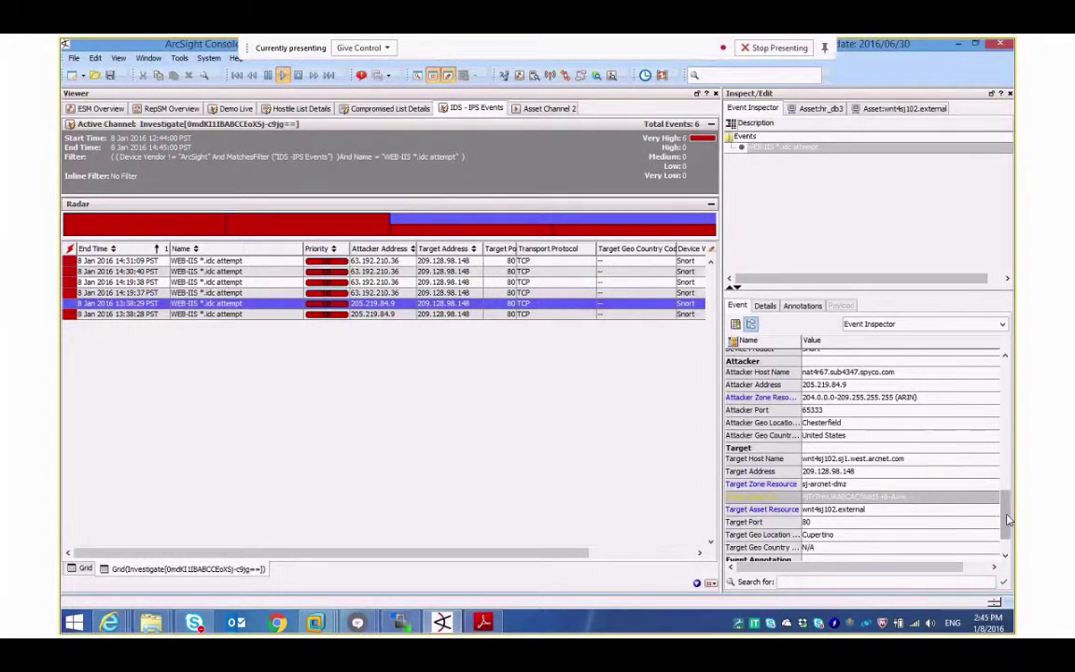
scroll(859, 428, up, 10)
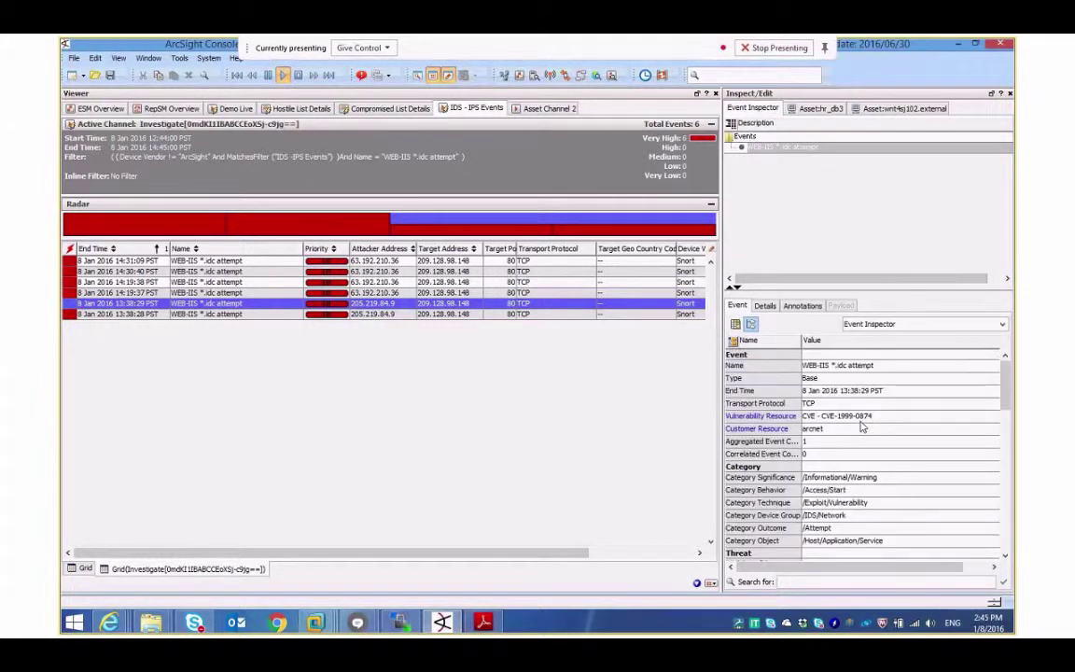
click(900, 110)
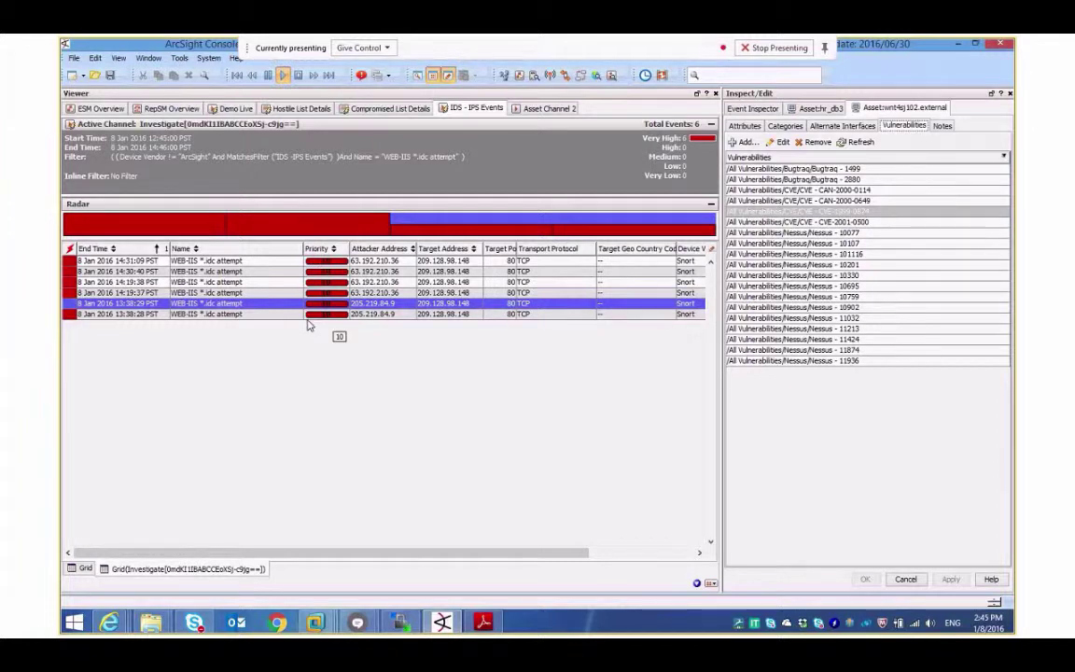
Step: Show assets with CVE-1999-0874 (wnt4sj102.external, wnt4sj205.external), then switch to the ESM server VM
click(417, 75)
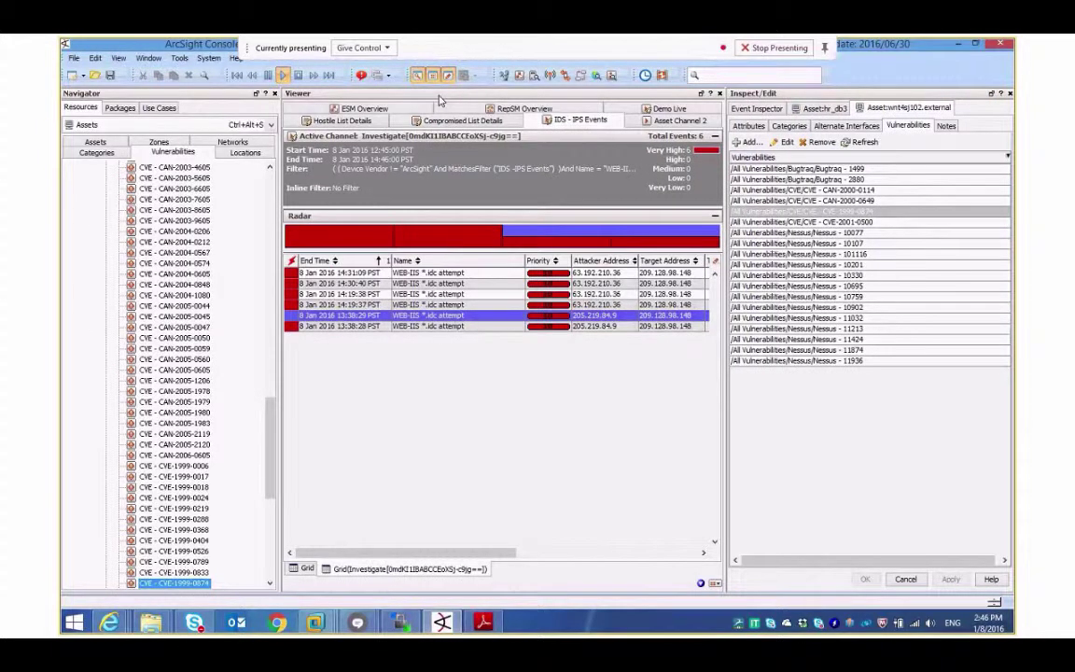
right_click(155, 573)
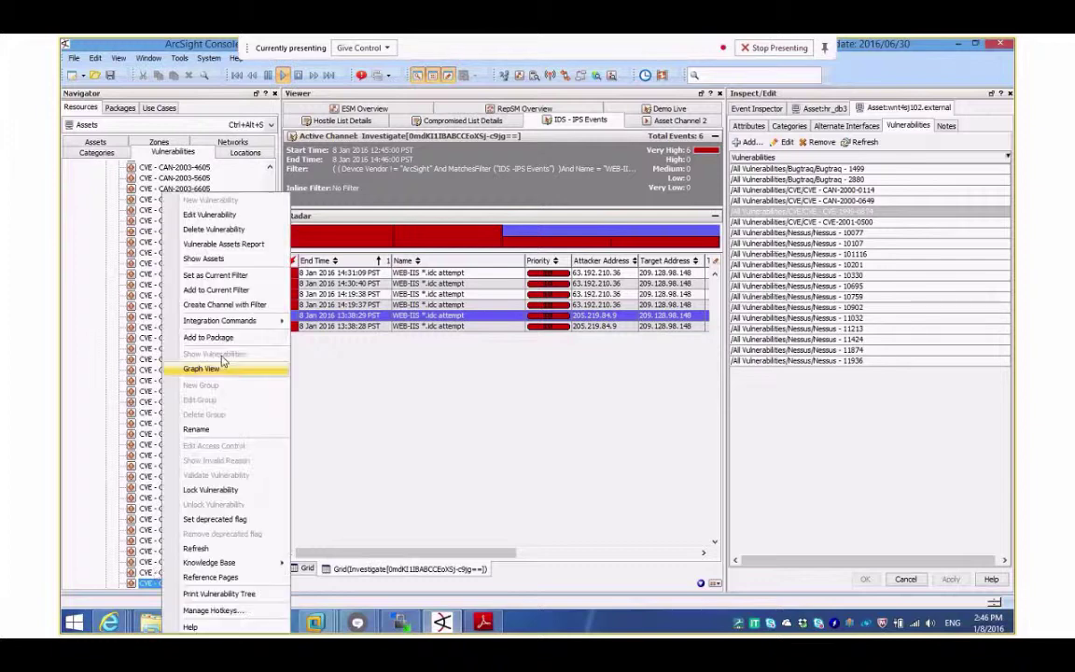
click(239, 261)
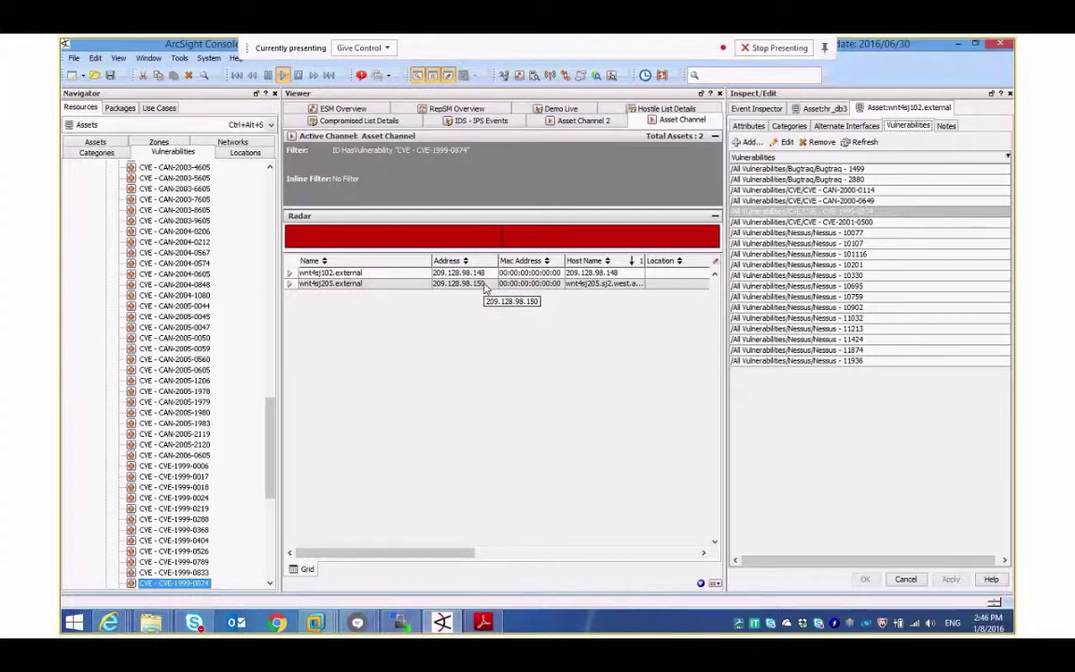
mouse_move(329, 629)
click(298, 546)
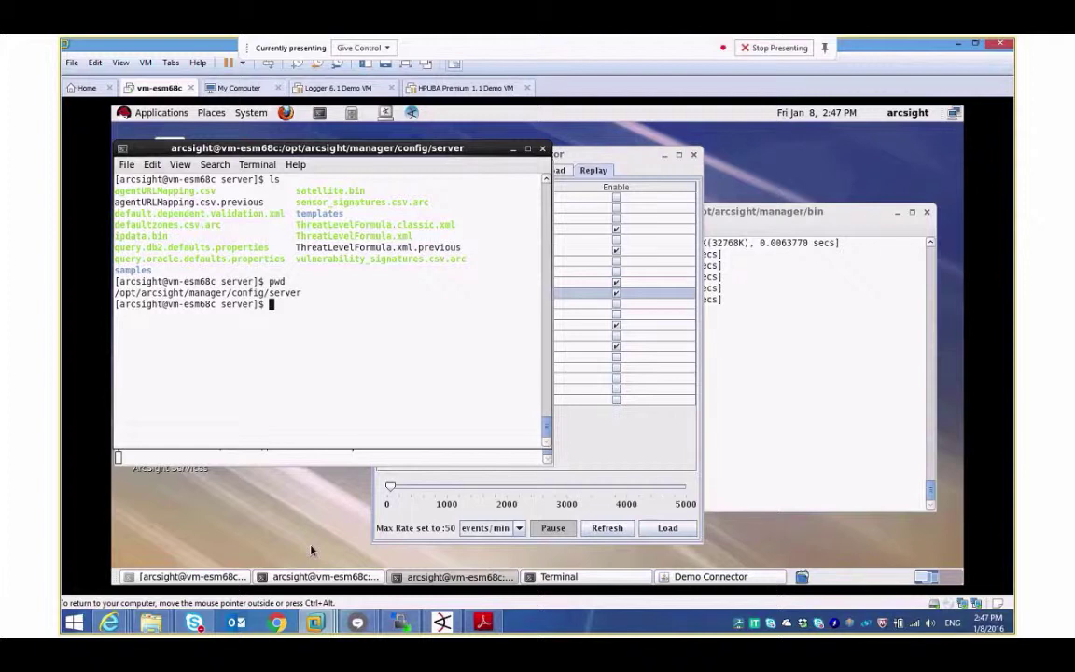
Step: Confirm the current directory with pwd and list the server config files with ls
text(pwd)
key(Return)
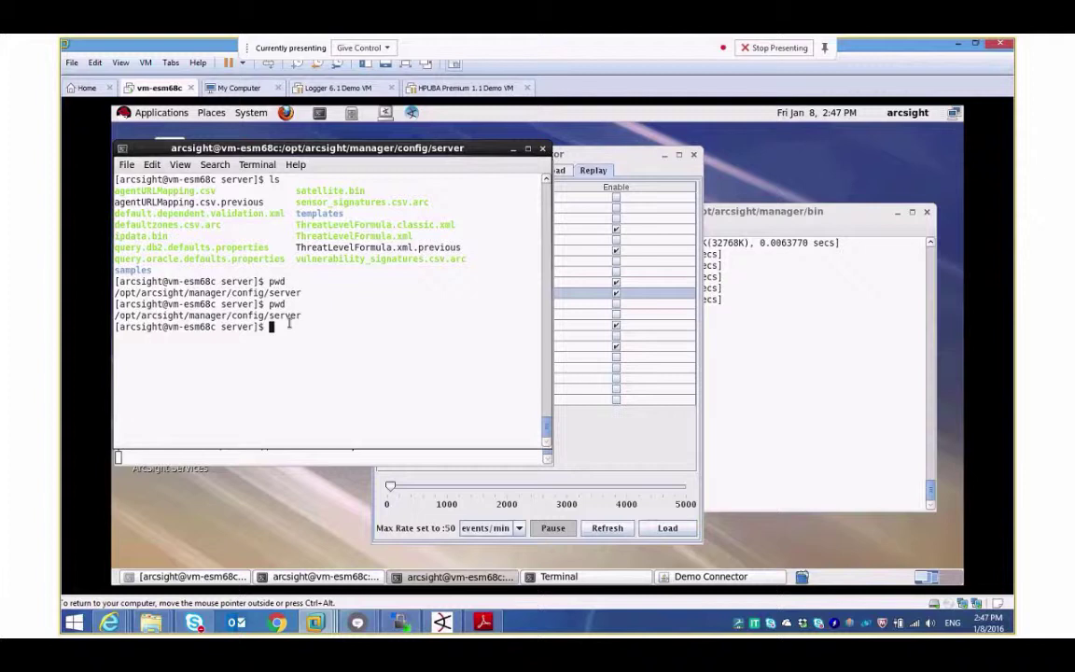
text(ls)
key(Return)
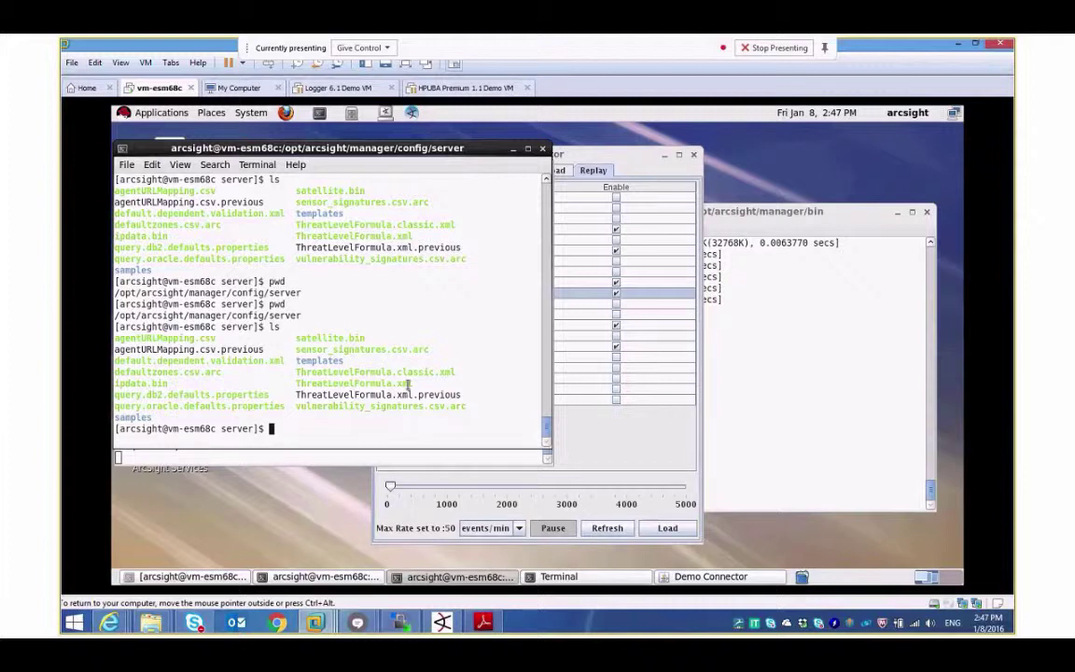
Step: Open ThreatLevelFormula.xml in gedit
text(gedit Thre)
key(Tab)
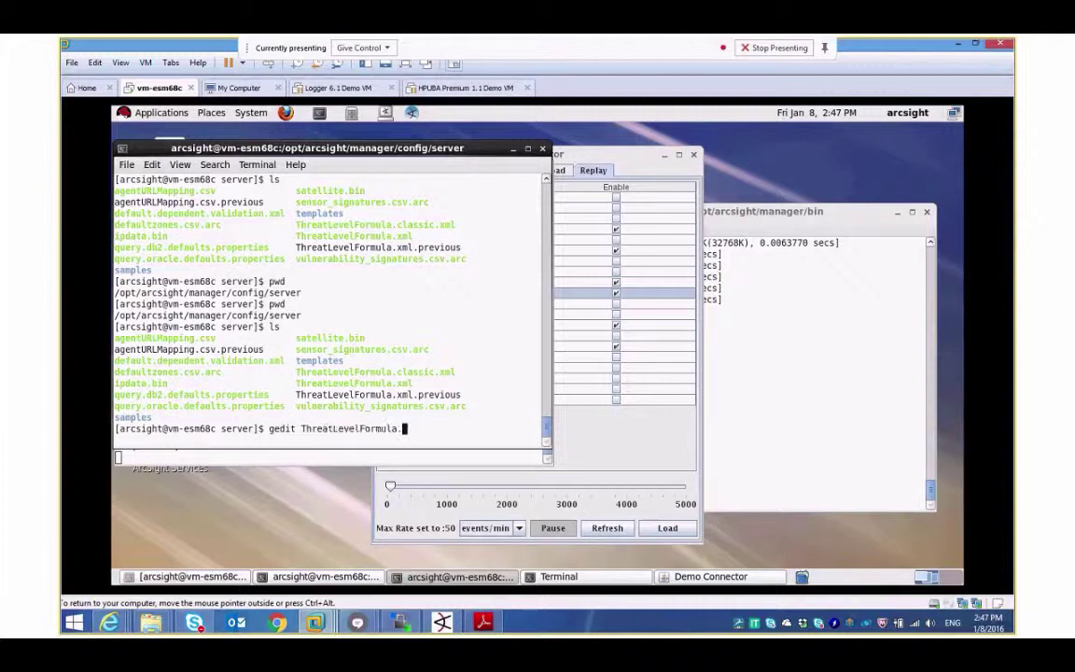
text(xml)
key(Return)
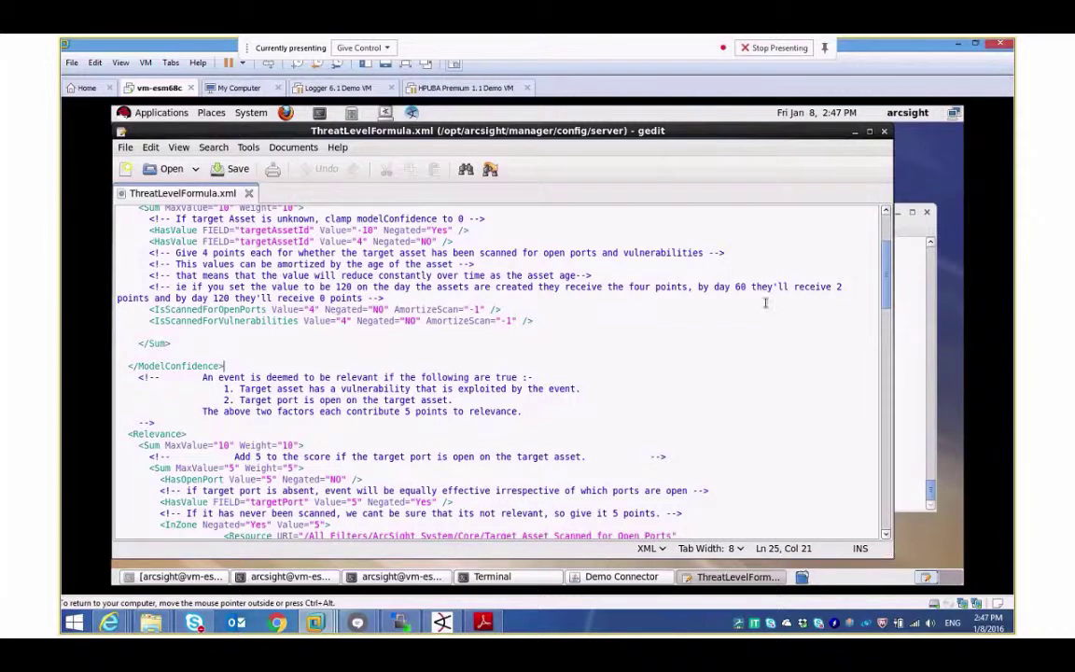
Step: Scroll ThreatLevelFormula.xml past ModelConfidence, Relevance, Severity and AssetCriticality to the priority formula comment
scroll(888, 280, up, 1)
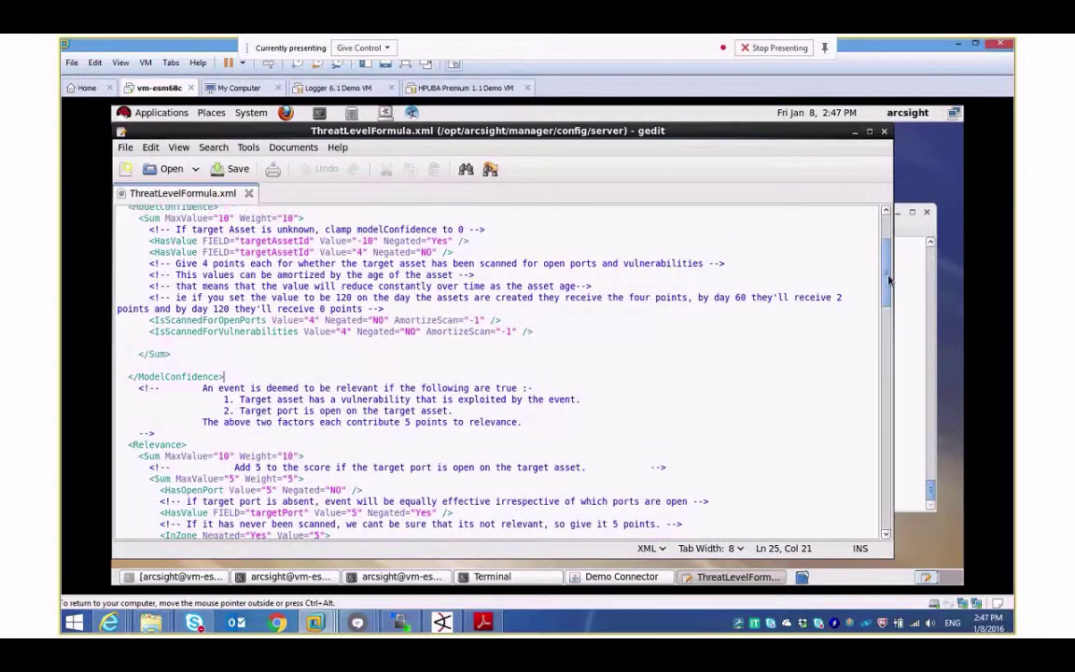
drag(888, 280, 886, 272)
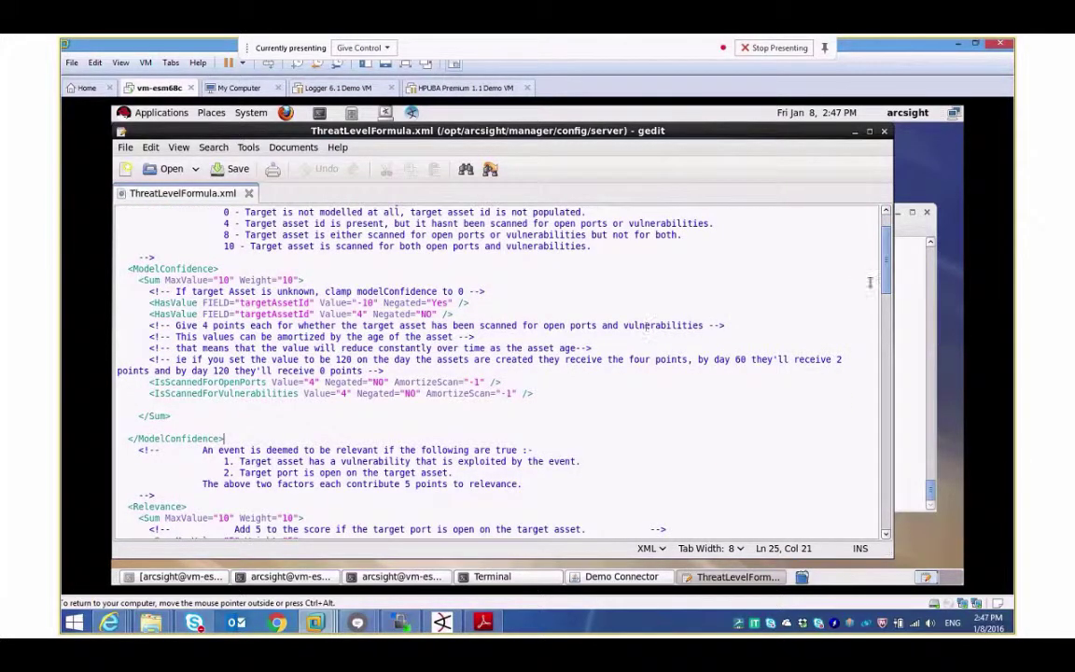
scroll(881, 285, down, 1)
drag(893, 290, 888, 324)
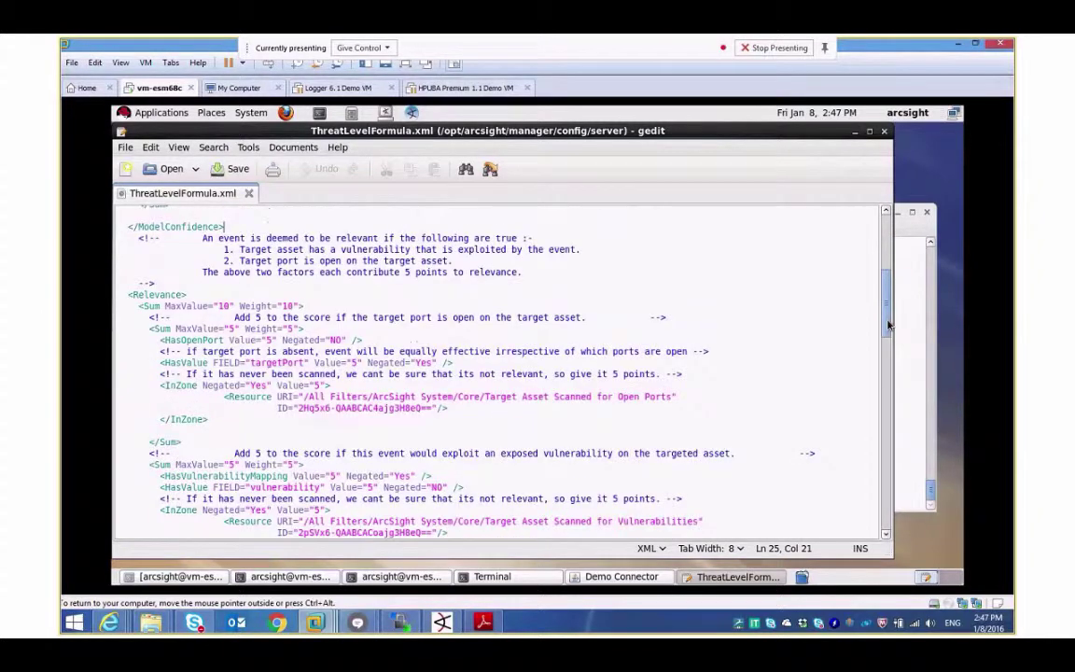
scroll(861, 325, down, 1)
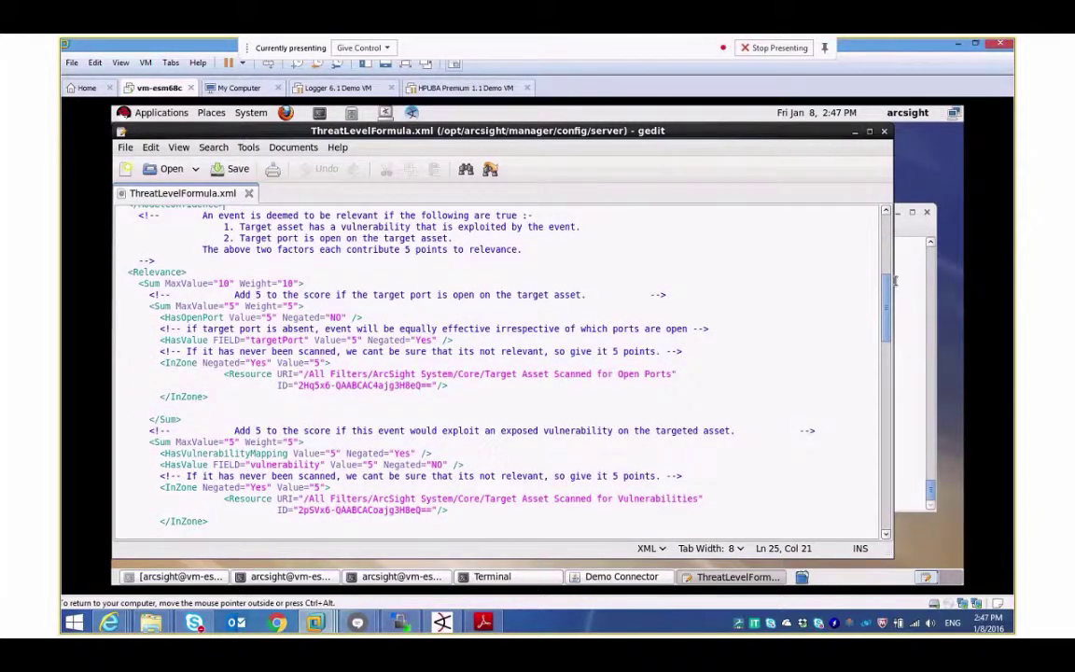
drag(887, 301, 888, 374)
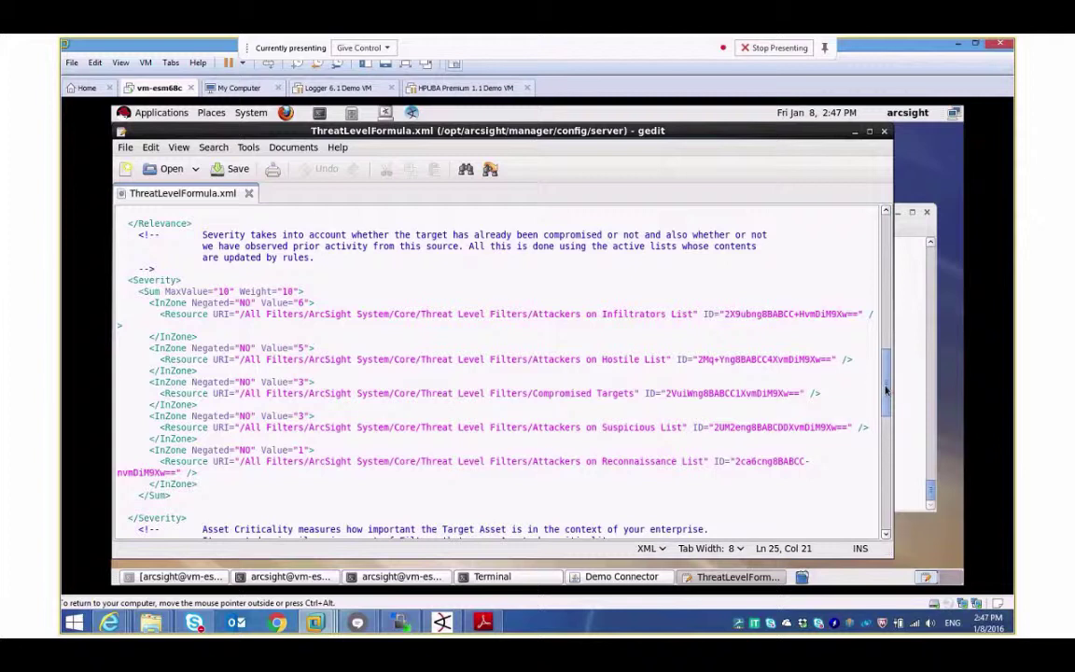
scroll(676, 382, down, 5)
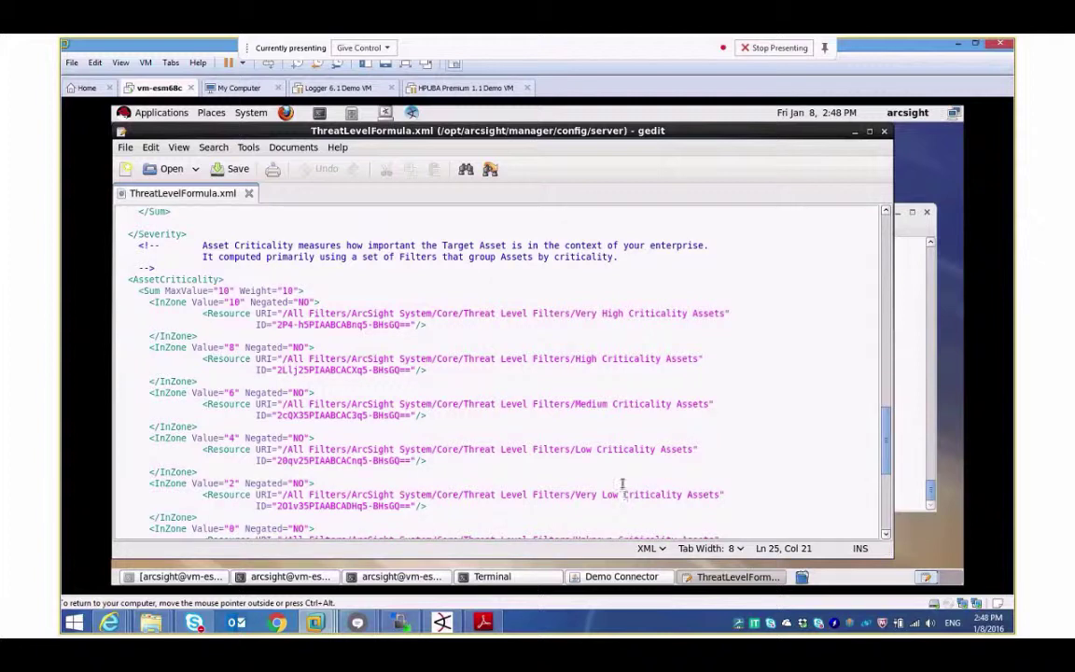
drag(889, 442, 896, 492)
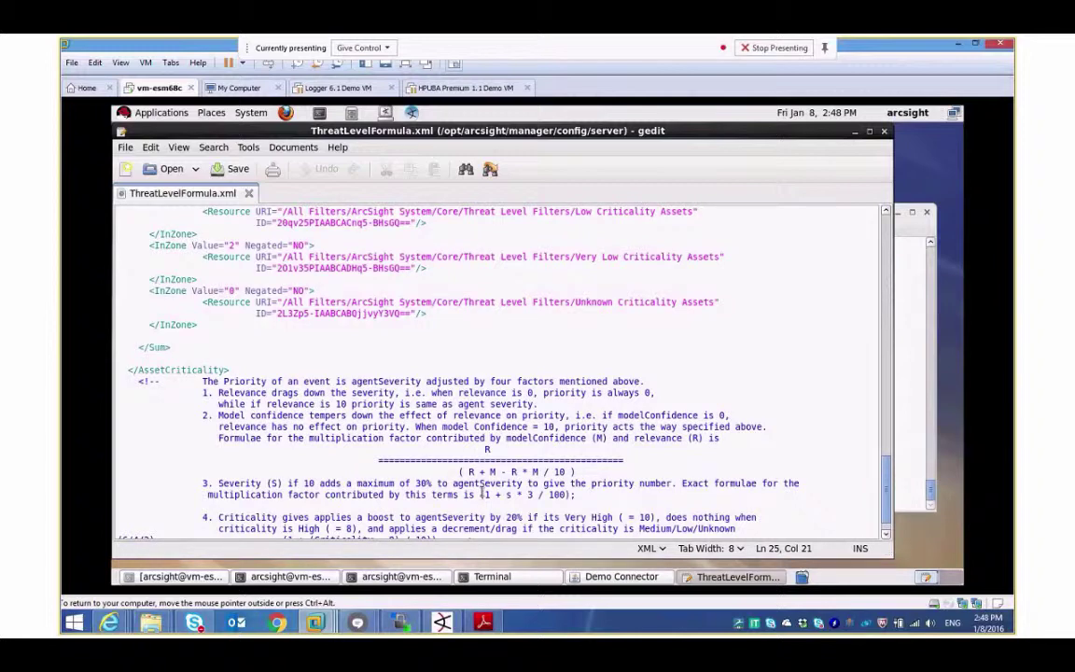
Step: Bring Threat Level Formula.pdf forward and scroll to page 2's asset criticality scores (+10 to +0)
click(482, 621)
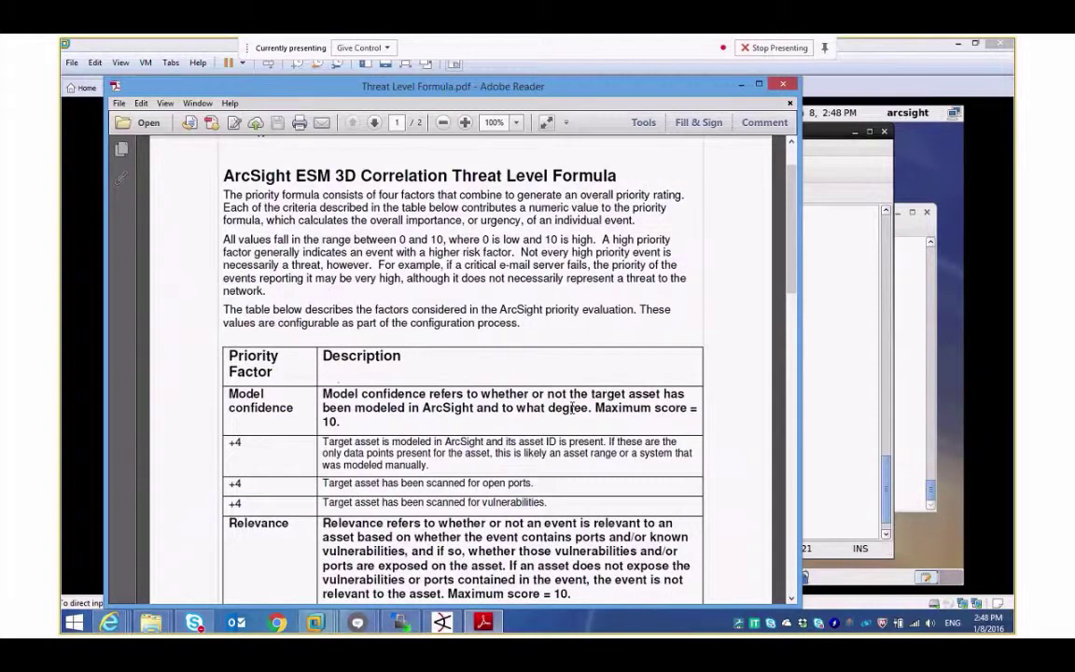
scroll(571, 408, down, 2)
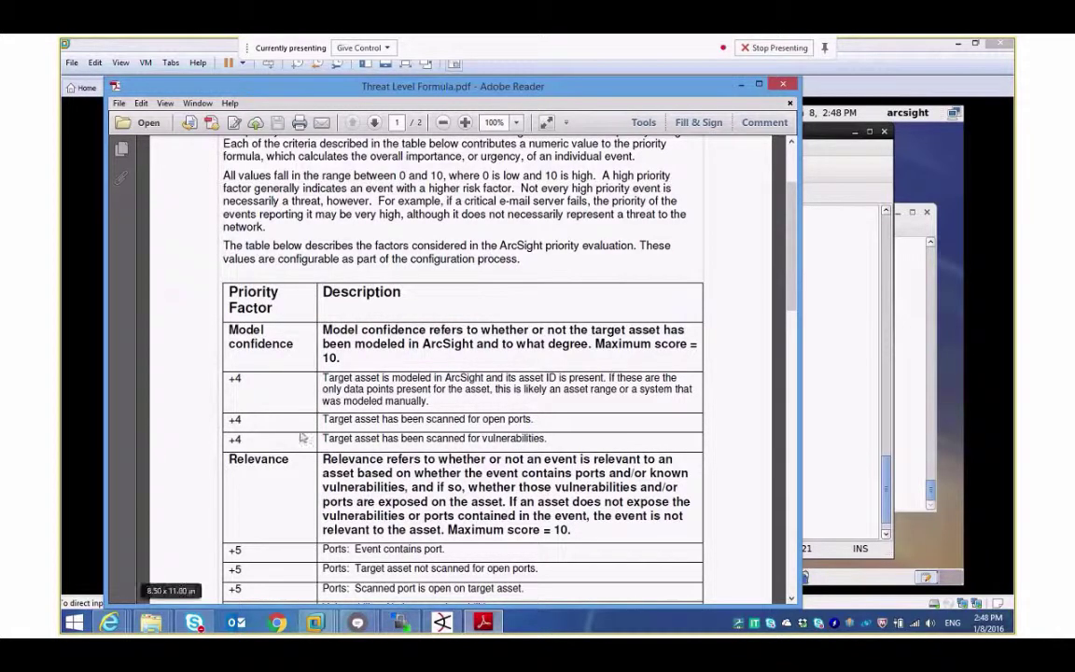
scroll(301, 436, down, 2)
scroll(304, 347, down, 6)
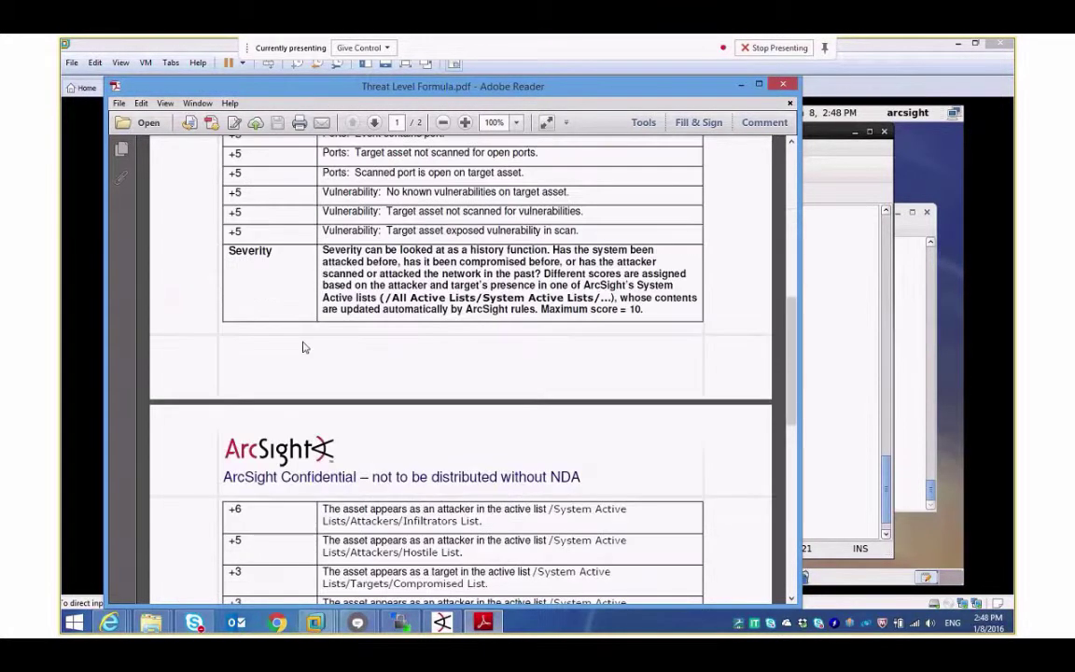
scroll(303, 347, down, 3)
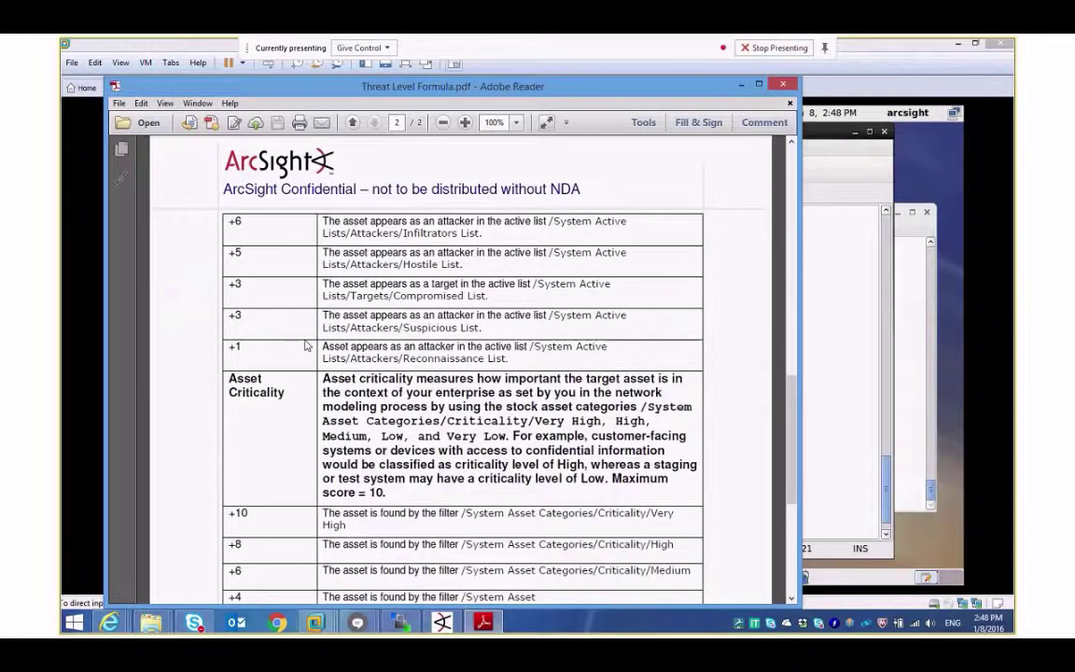
scroll(304, 346, down, 3)
scroll(304, 338, down, 1)
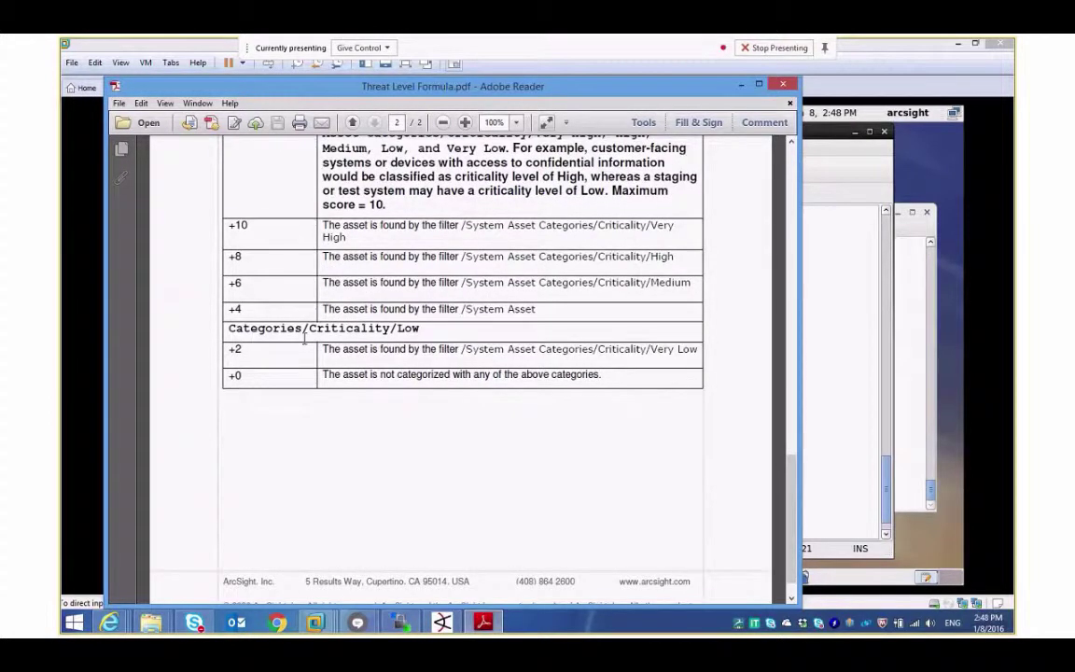